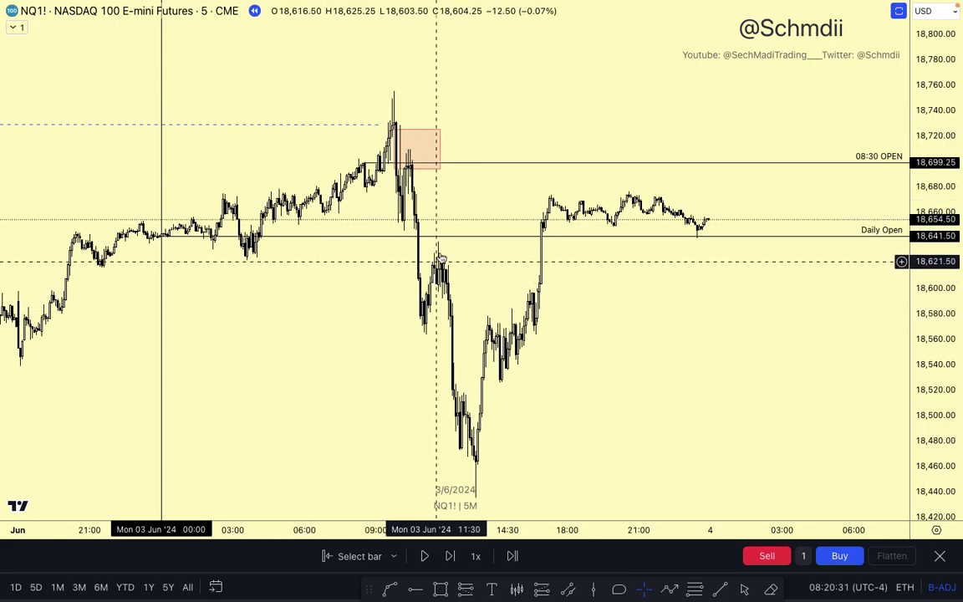
Examine the 3 June NASDAQ futures price action on the 5-minute chart, from the morning high through the sell-off and afternoon recovery
drag(504, 425, 502, 334)
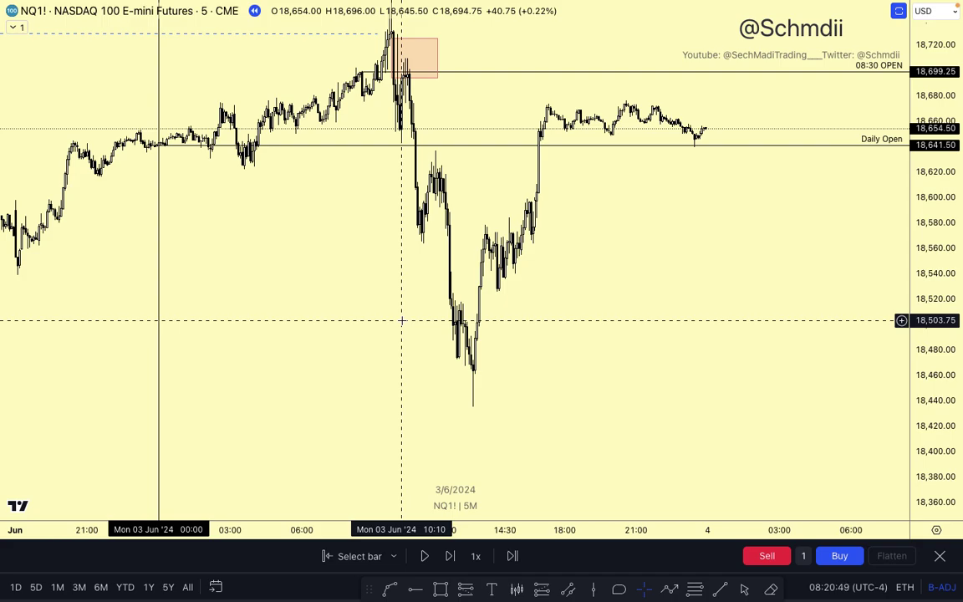
scroll(402, 320, up, 5)
drag(402, 320, 491, 386)
scroll(491, 386, up, 2)
scroll(491, 386, up, 1)
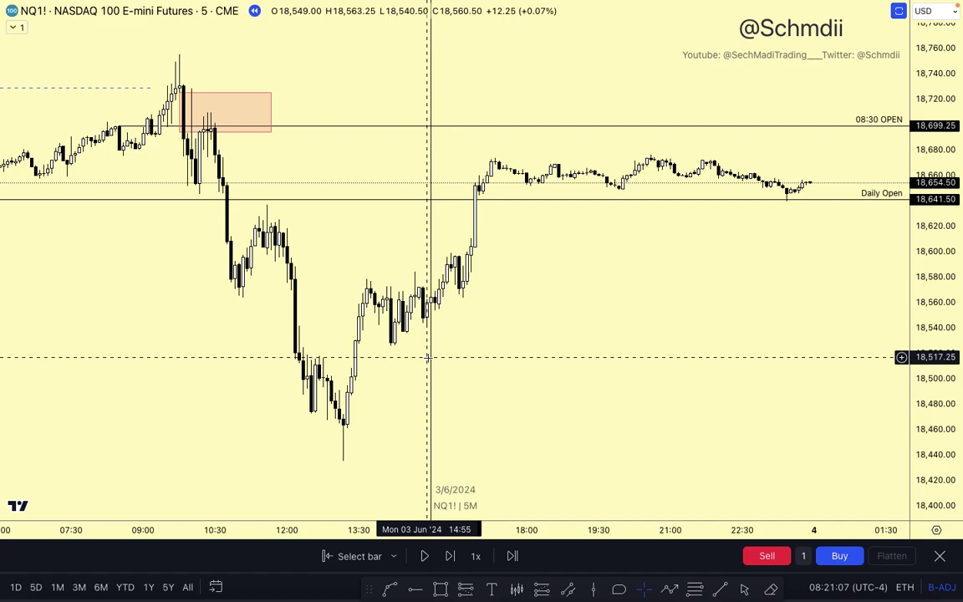
scroll(568, 426, up, 3)
drag(950, 428, 915, 307)
drag(593, 275, 572, 456)
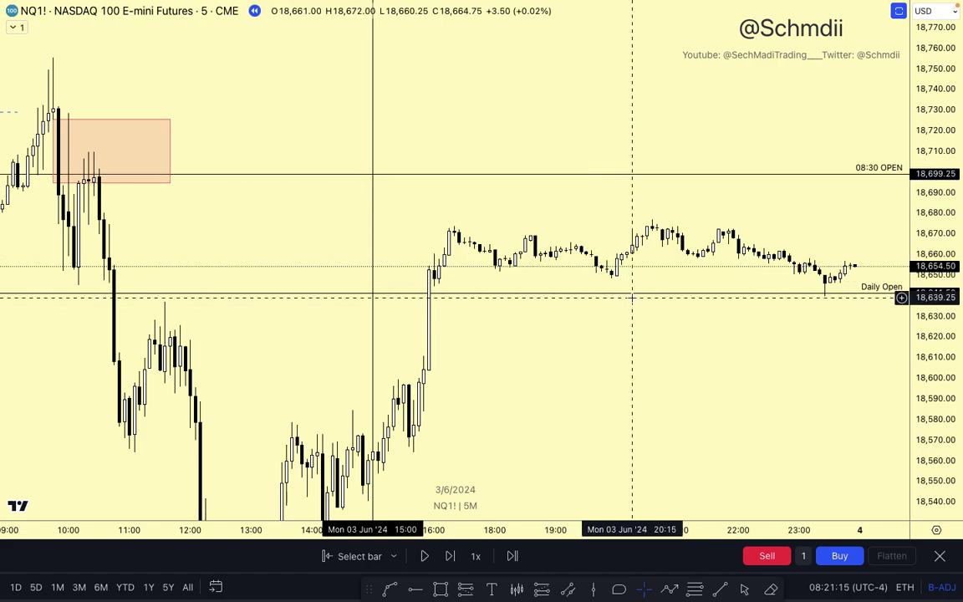
drag(480, 290, 482, 276)
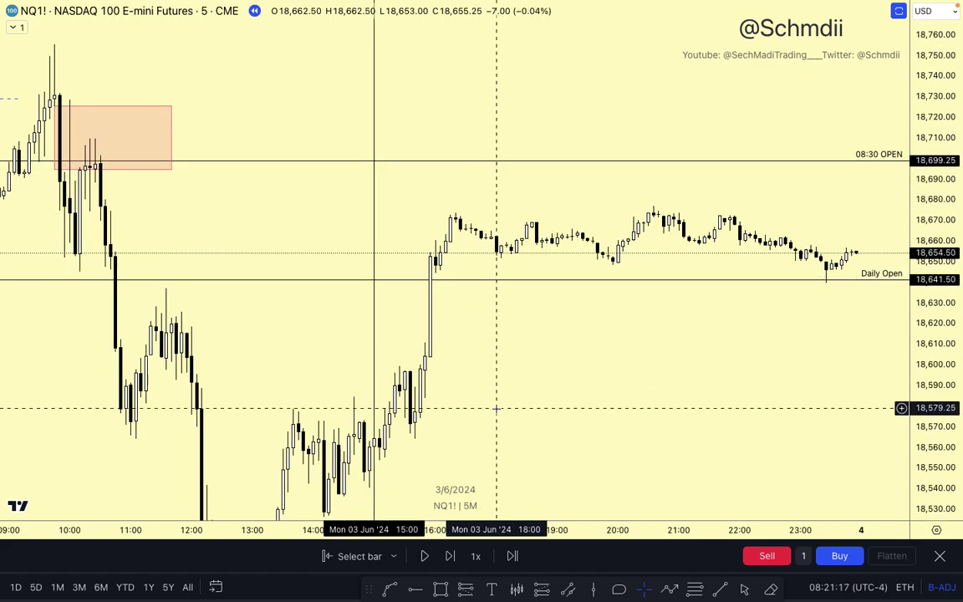
scroll(496, 408, down, 5)
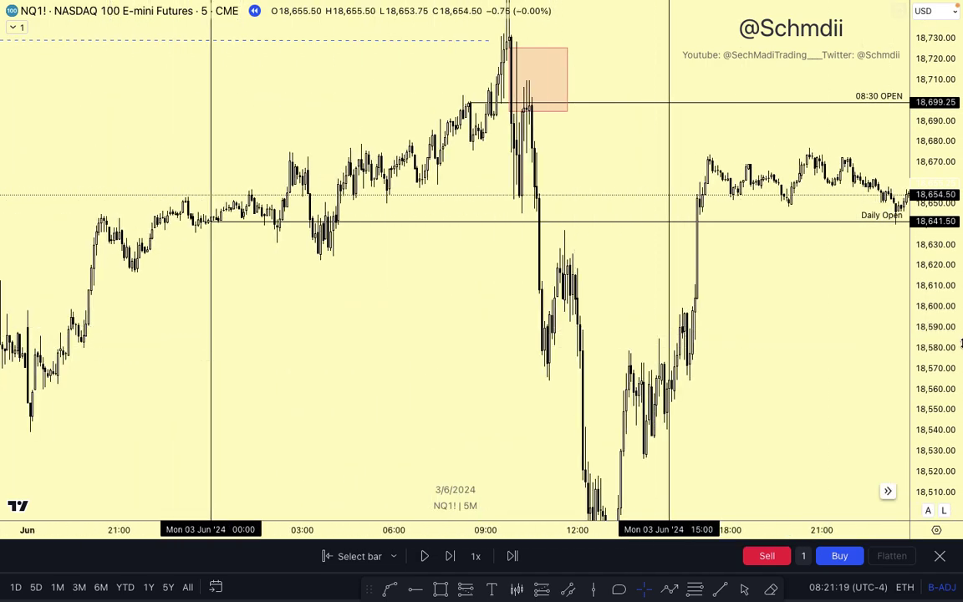
Draw a Fibonacci retracement from the 3 June morning high at 18,756.25 down to the day's low at 18,436.75
drag(960, 342, 935, 486)
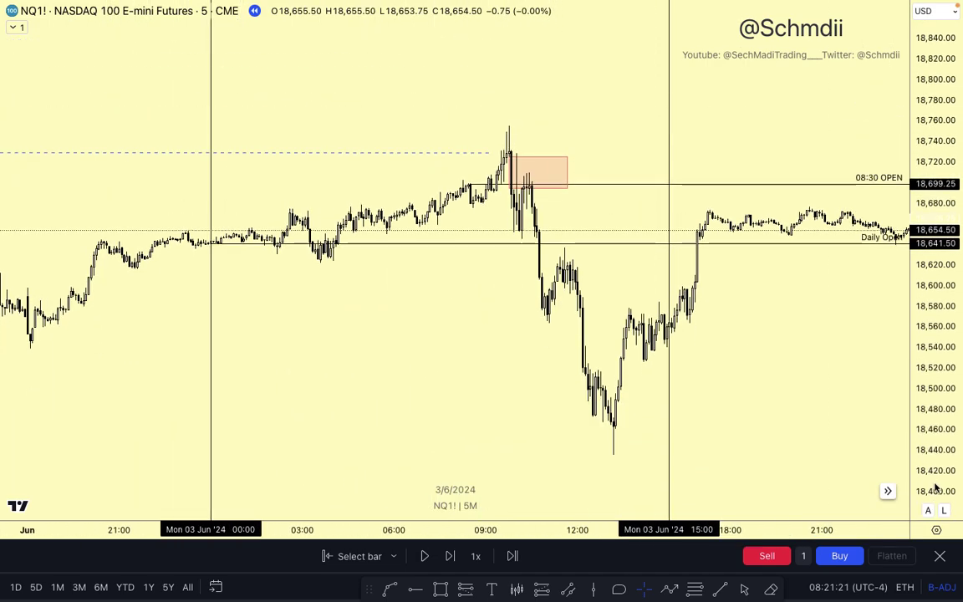
scroll(779, 429, down, 3)
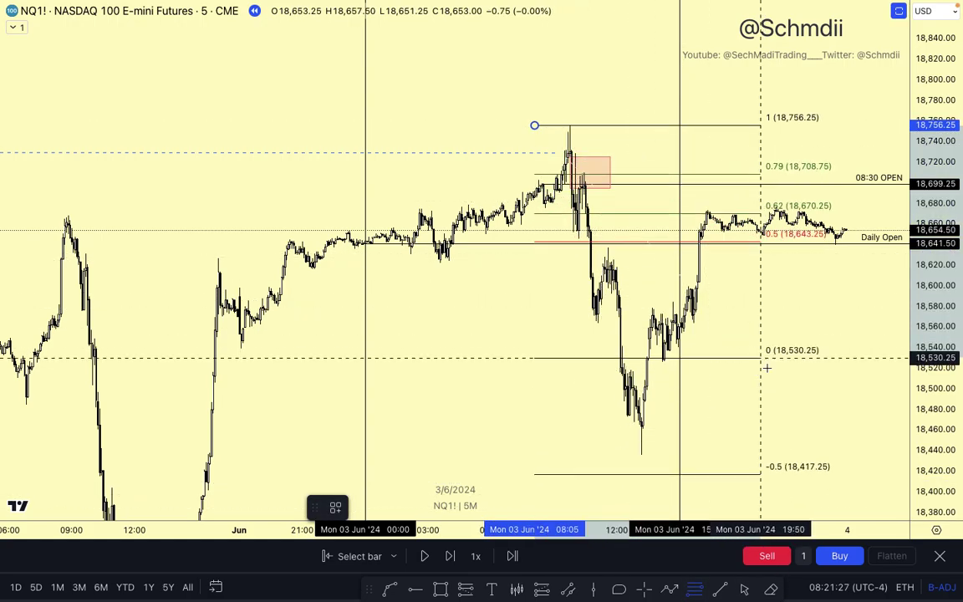
mouse_move(784, 415)
mouse_down()
mouse_move(798, 393)
mouse_move(802, 454)
mouse_up()
Draw a nearly horizontal trend line from the 14:45 candle at 18,572.75 to about 18:35 and apply the OB drawing template
scroll(798, 403, up, 4)
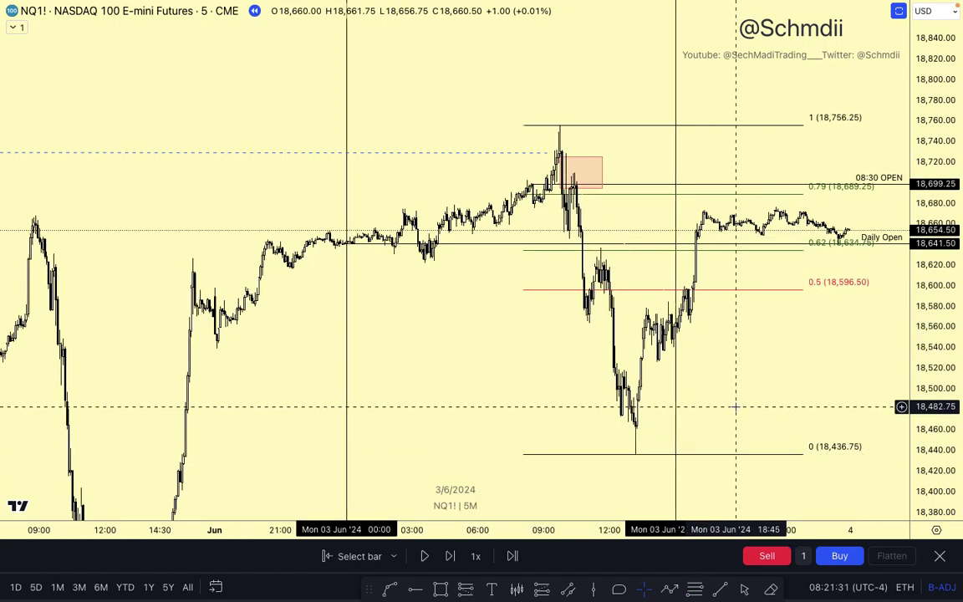
scroll(660, 343, up, 3)
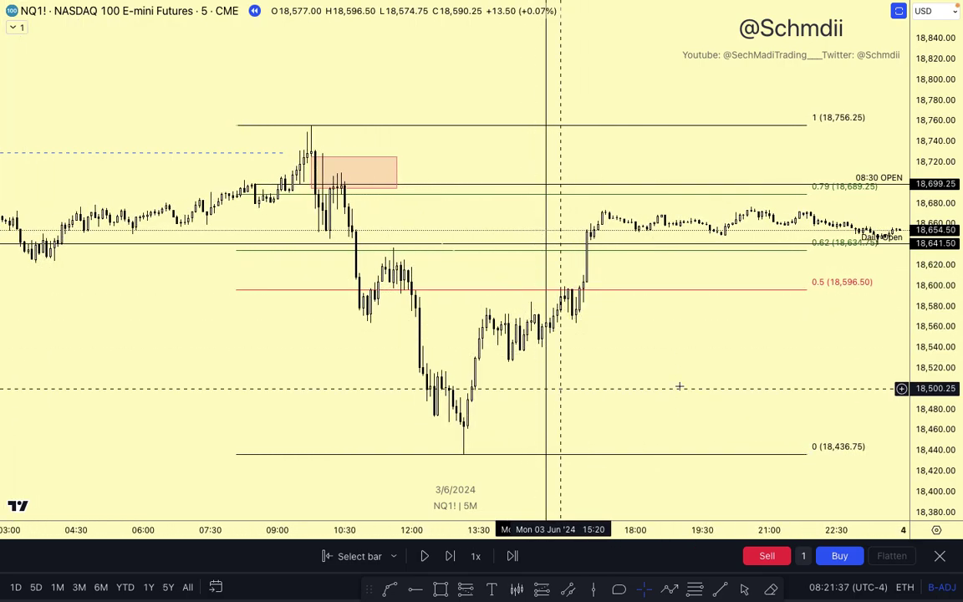
drag(925, 418, 823, 276)
scroll(724, 365, up, 5)
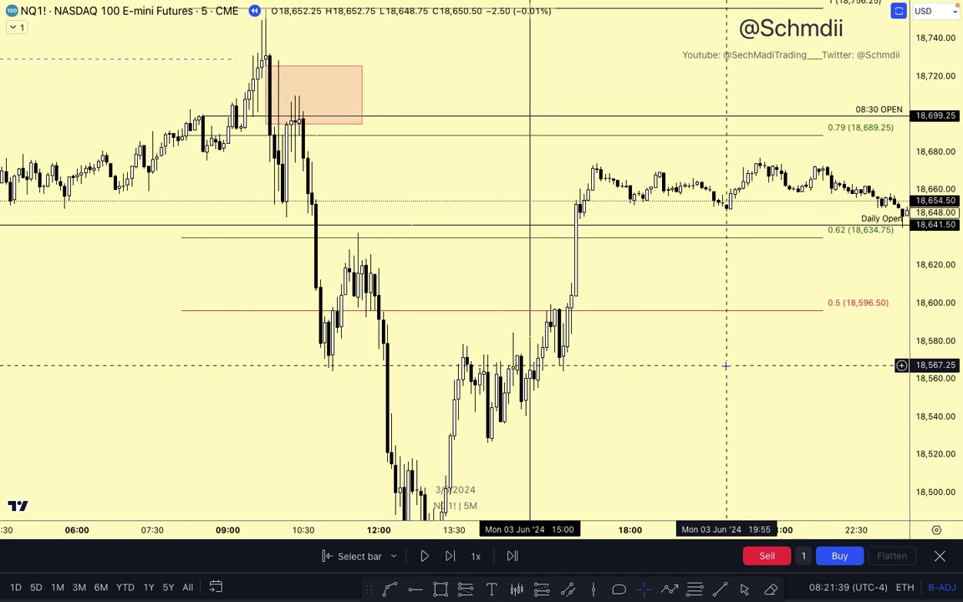
drag(724, 365, 643, 379)
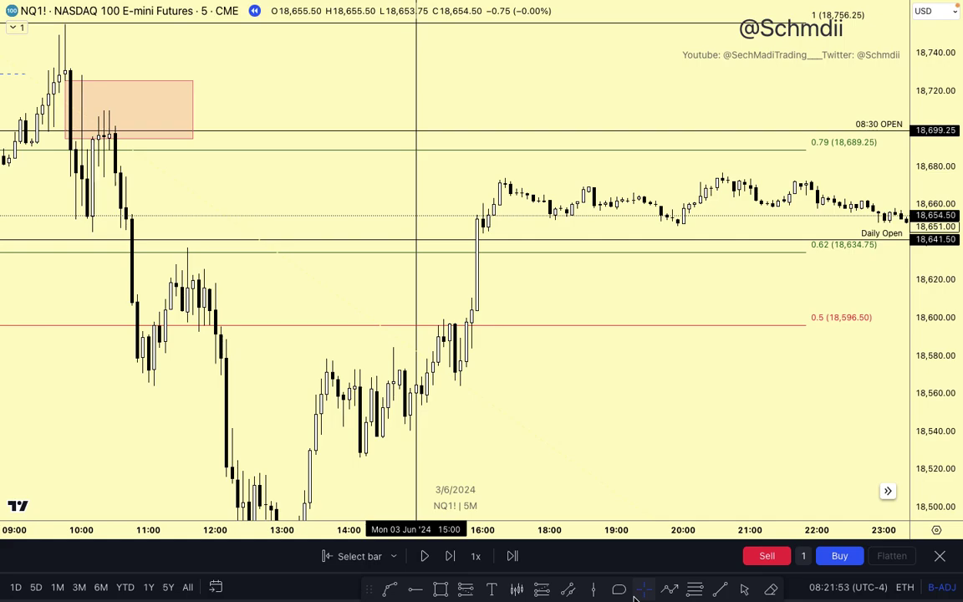
click(720, 590)
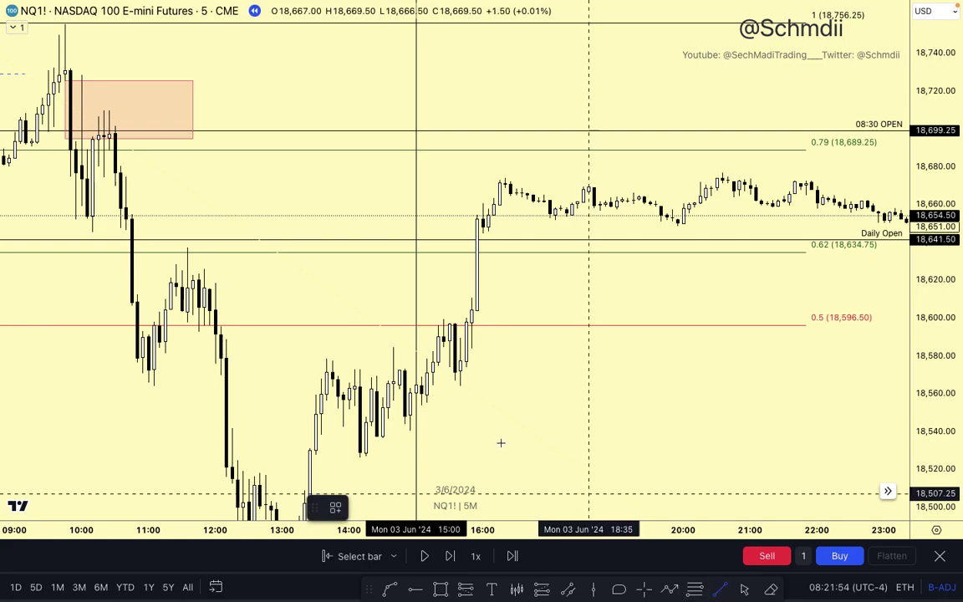
click(399, 371)
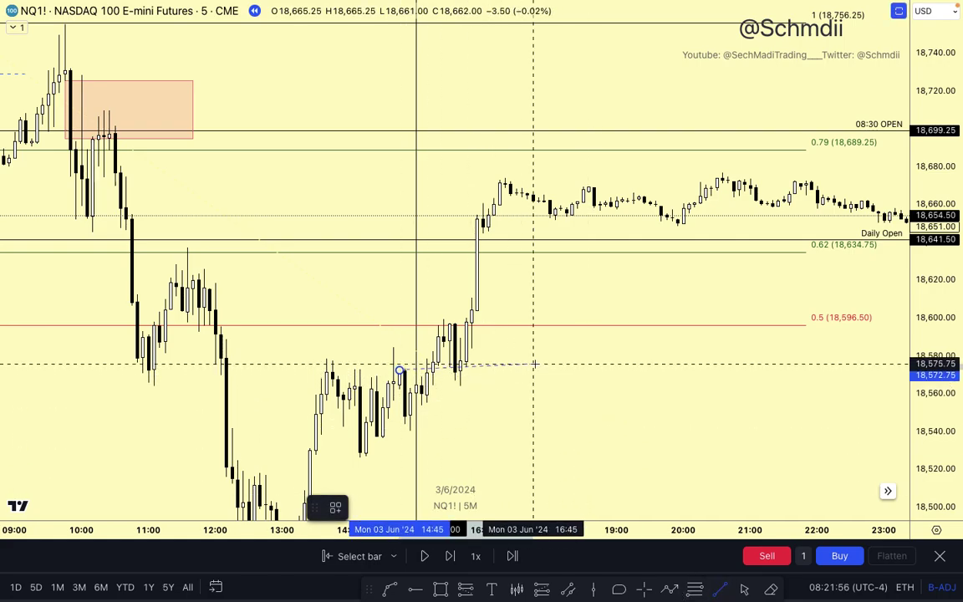
click(589, 369)
click(335, 508)
click(351, 520)
click(528, 448)
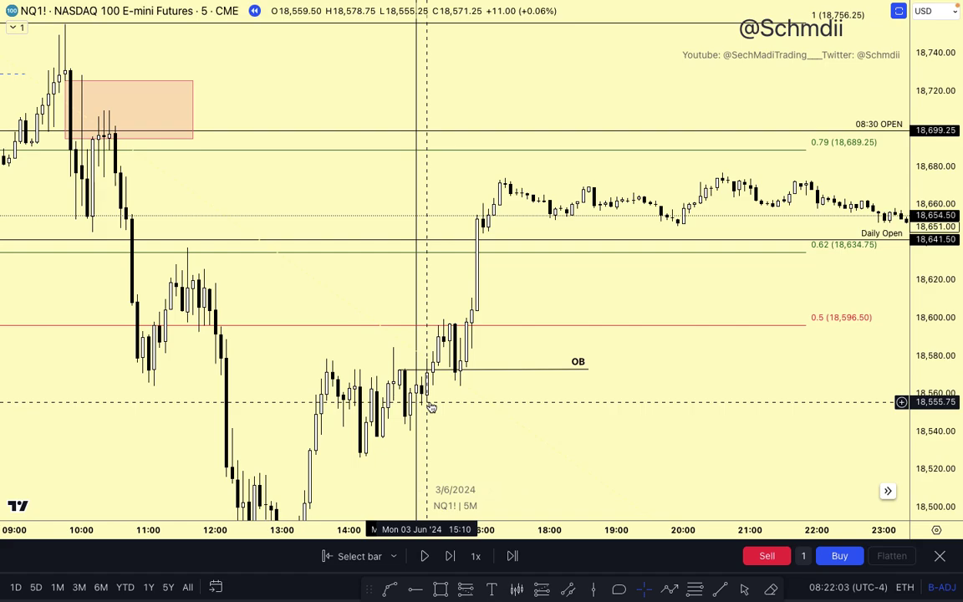
Draw a rectangle from 12:00 to 18:25 between 18,569.25 and 18,542.25 and apply the IFVG drawing template
click(441, 589)
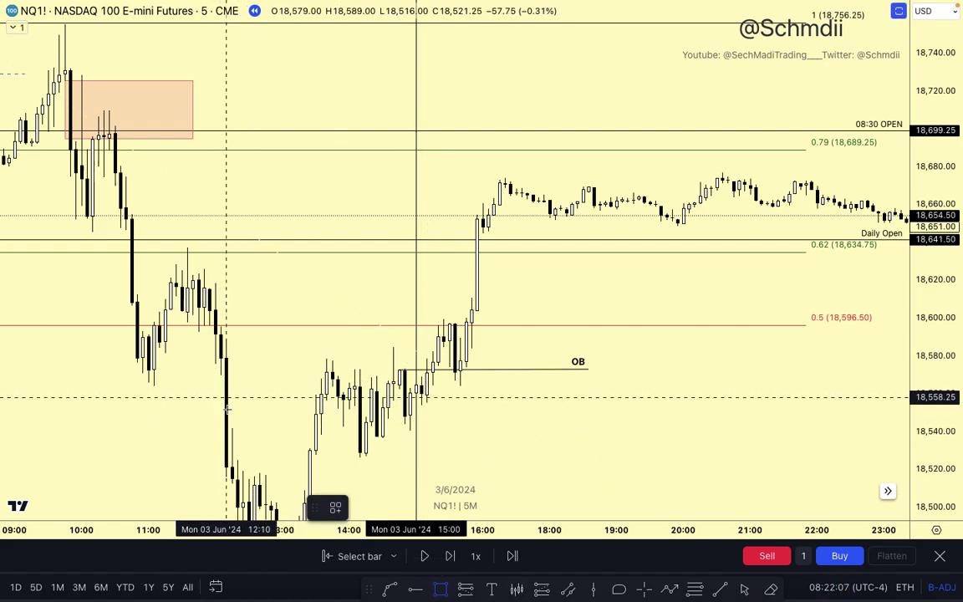
mouse_move(215, 377)
mouse_down()
mouse_move(471, 399)
mouse_move(577, 427)
mouse_up()
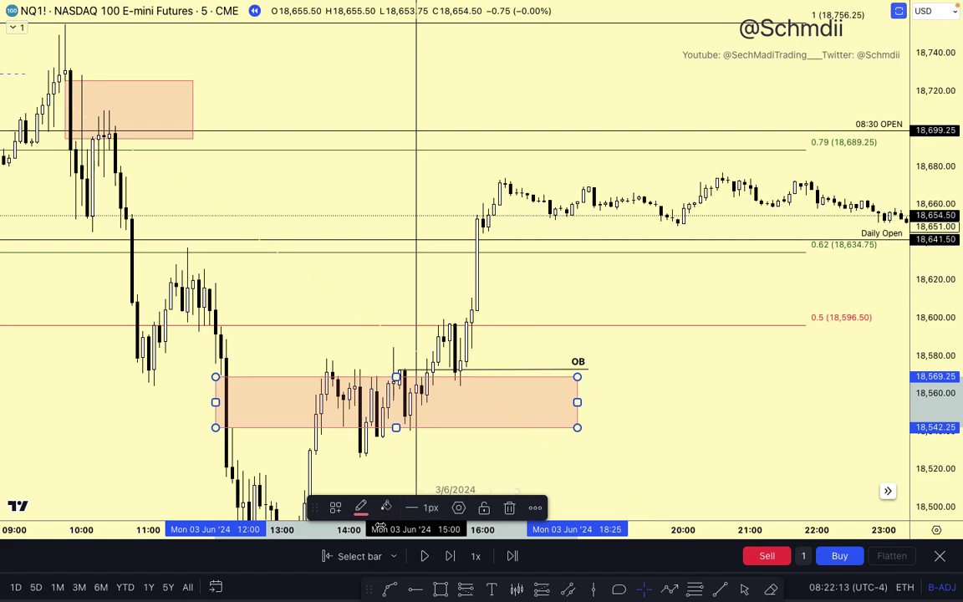
click(360, 507)
click(335, 508)
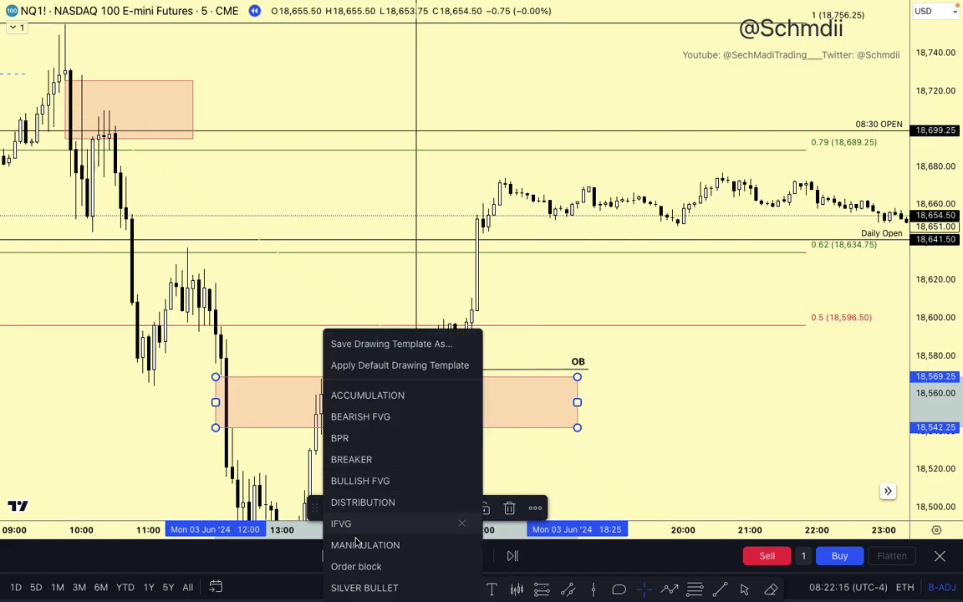
click(355, 523)
click(775, 397)
Enable the middle line in the style settings of the IFVG rectangle beneath the OB line
drag(775, 398, 765, 252)
scroll(765, 254, down, 2)
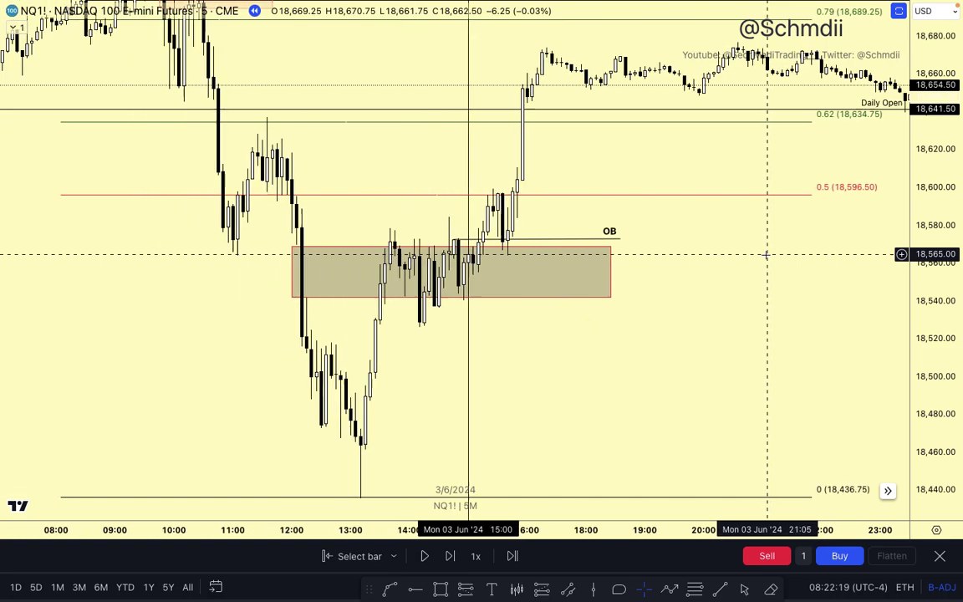
scroll(525, 237, up, 1)
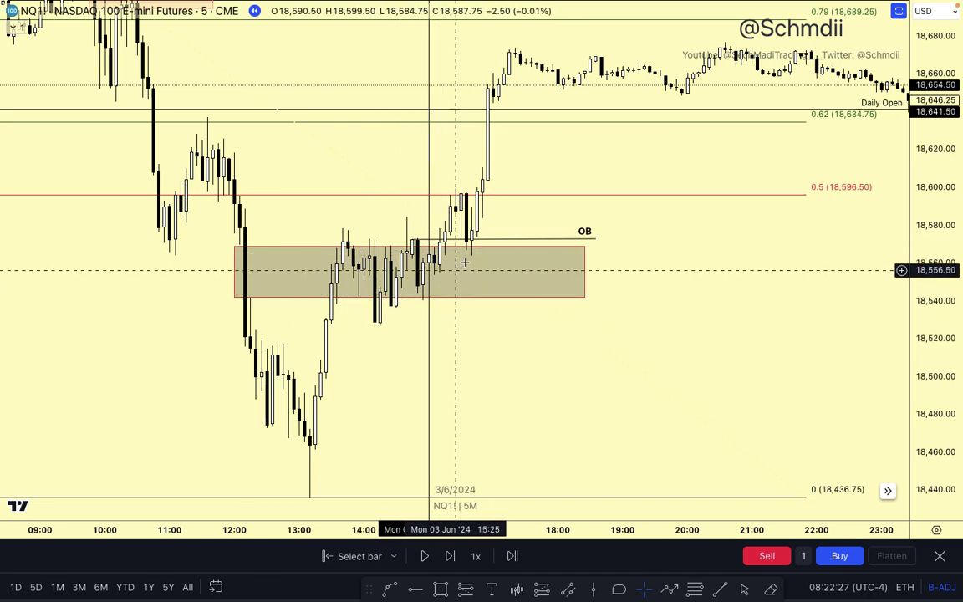
drag(537, 185, 538, 299)
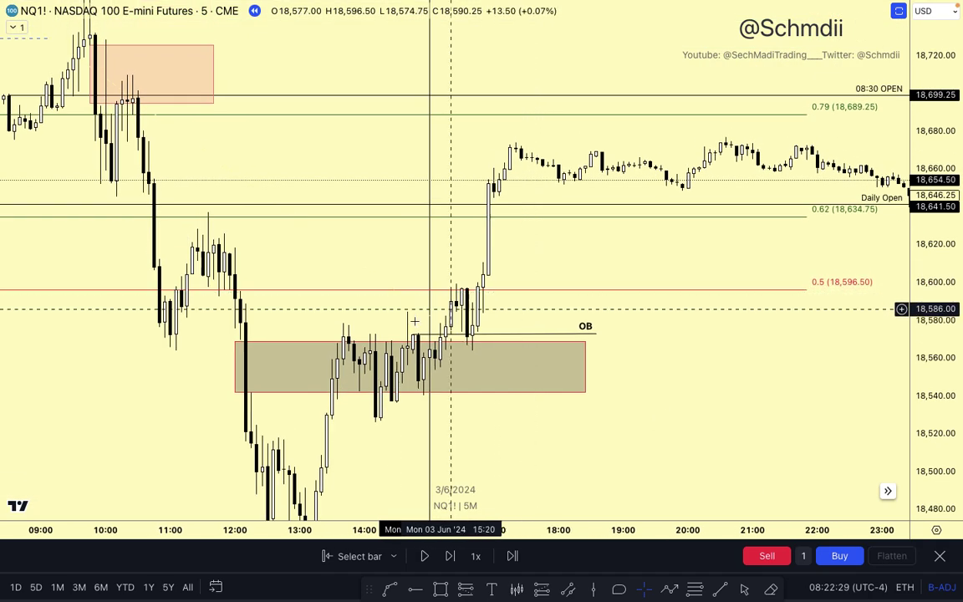
click(241, 378)
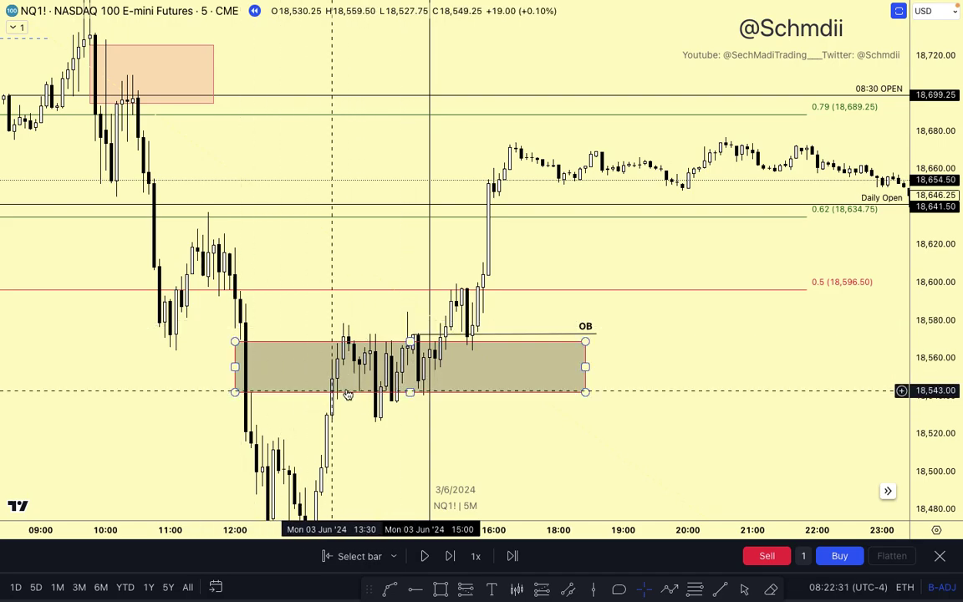
click(247, 394)
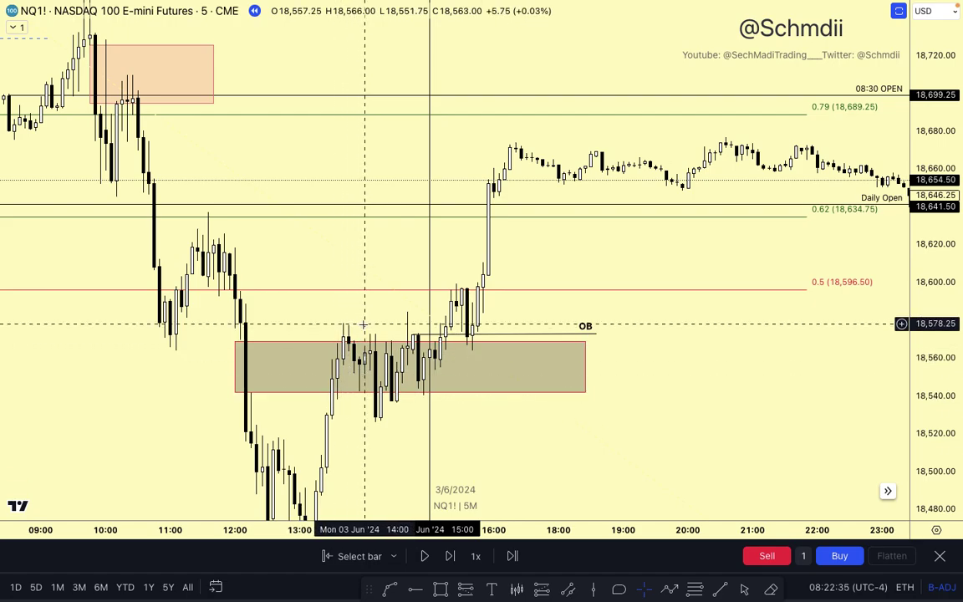
click(240, 371)
click(458, 507)
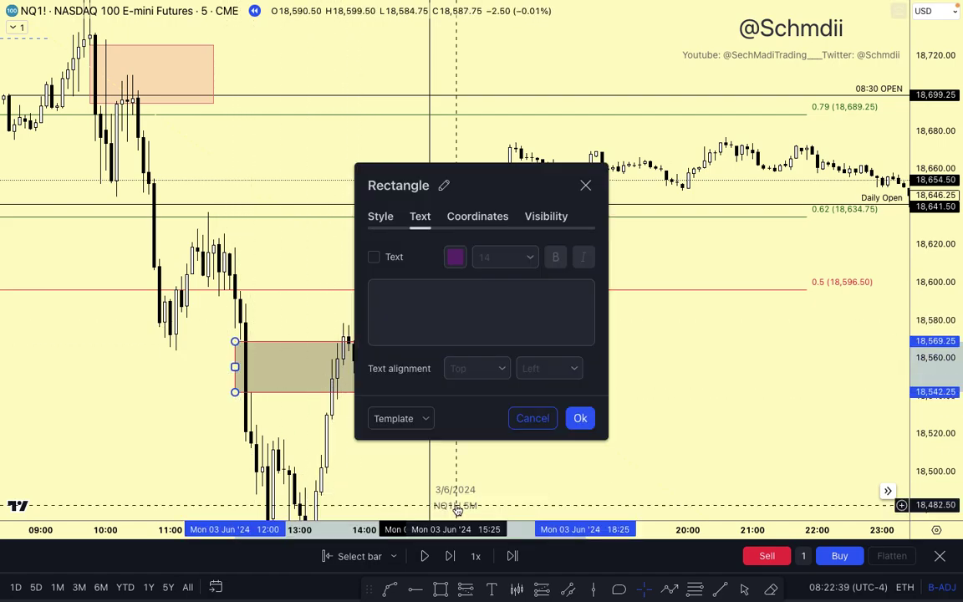
click(380, 215)
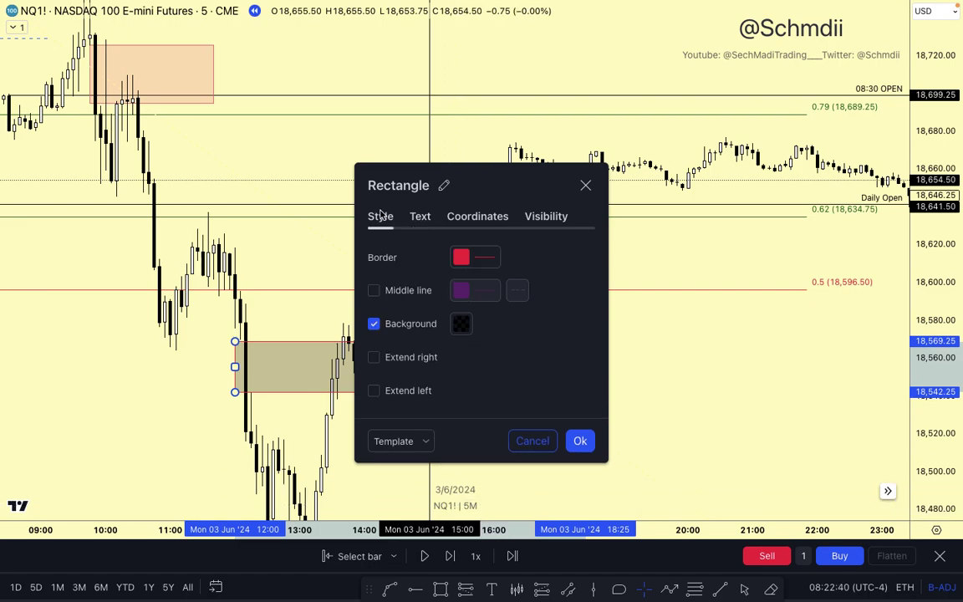
click(373, 290)
click(580, 441)
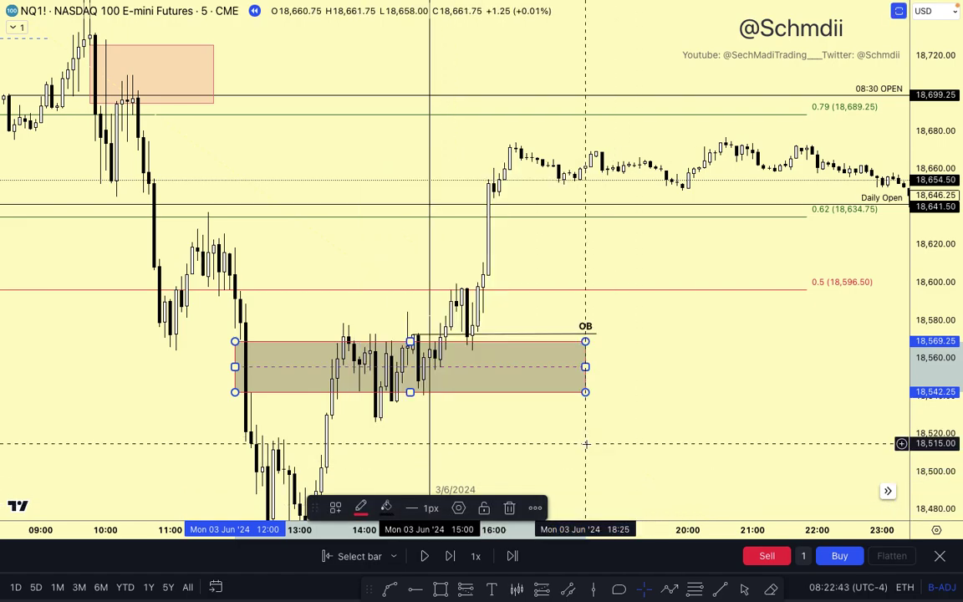
click(559, 434)
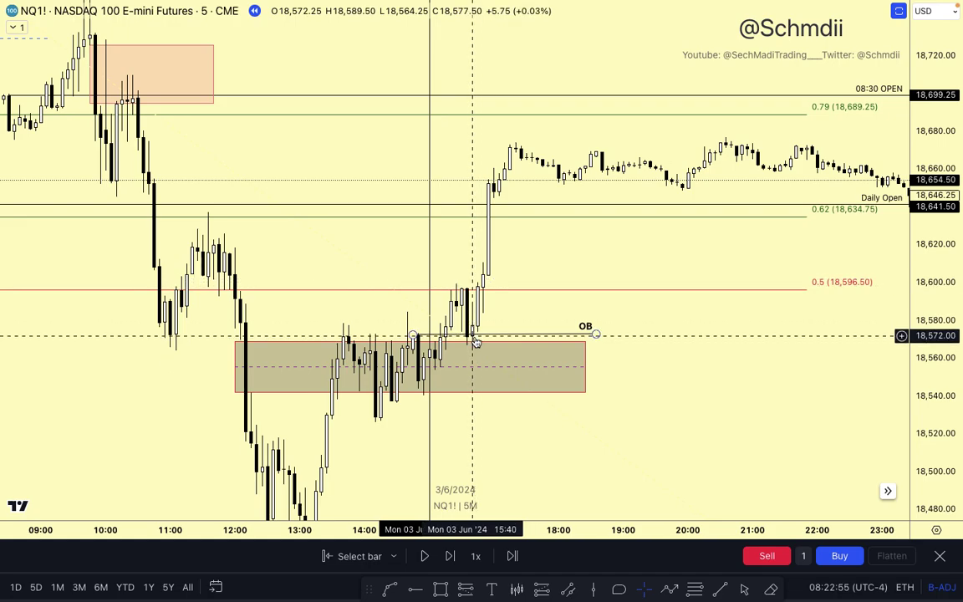
Draw a Fibonacci retracement from 18,548.00 at the 14:45 candle up to the swing high at 18,597.25
scroll(474, 331, up, 3)
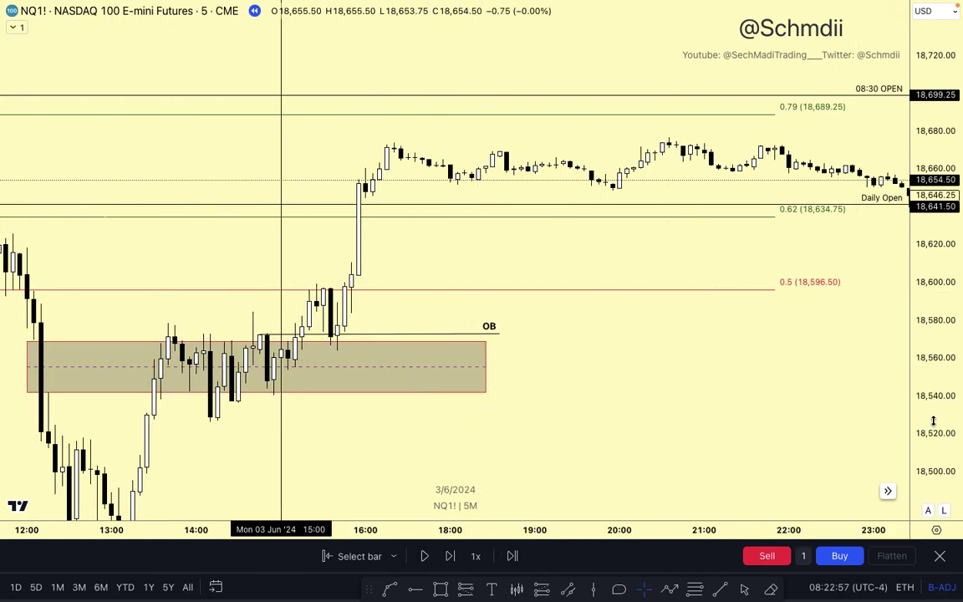
drag(932, 423, 933, 326)
scroll(671, 374, up, 1)
drag(678, 362, 679, 338)
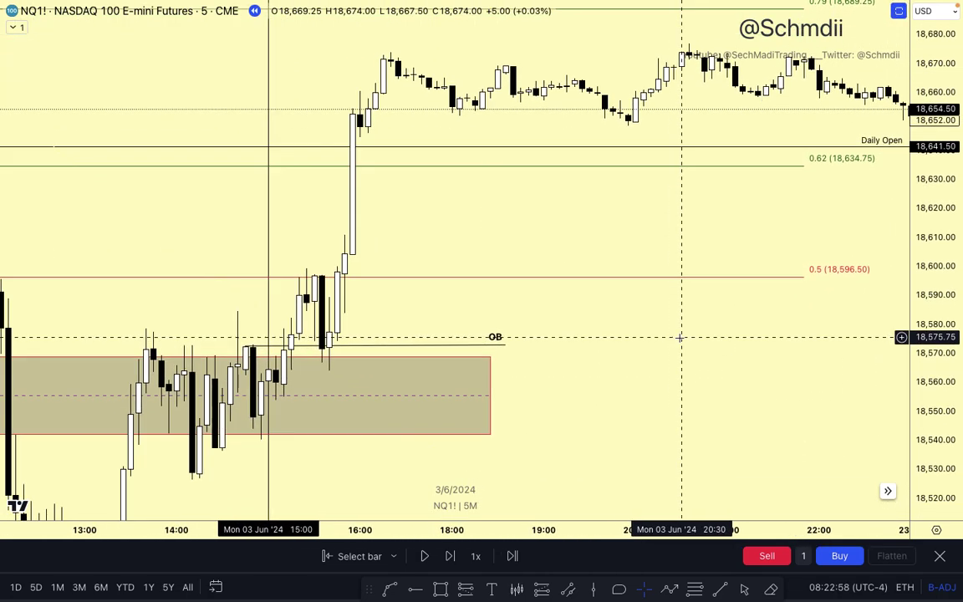
click(697, 589)
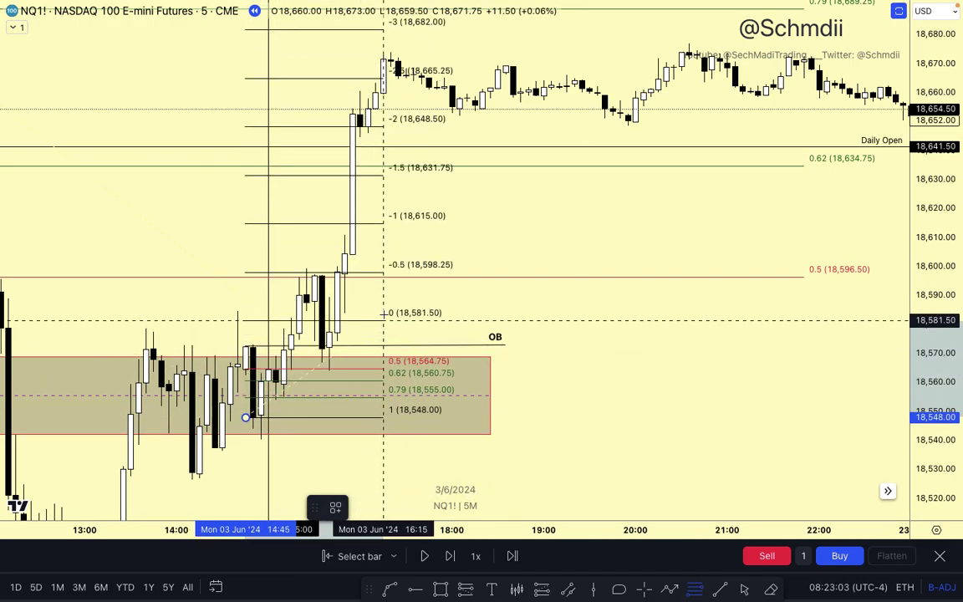
click(398, 274)
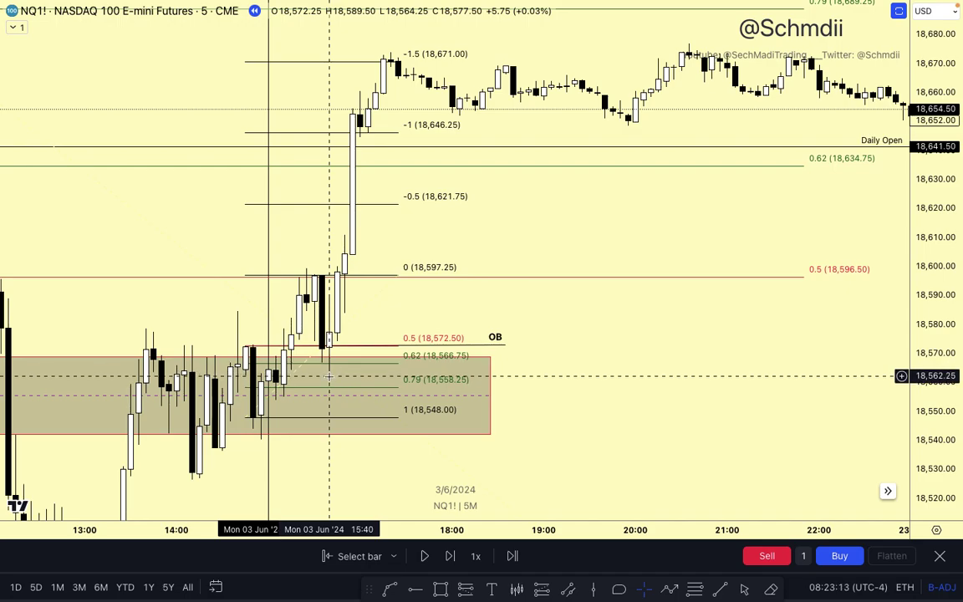
Measure the price move from about 18,567 up to the session highs reached after 16:00
scroll(507, 249, down, 3)
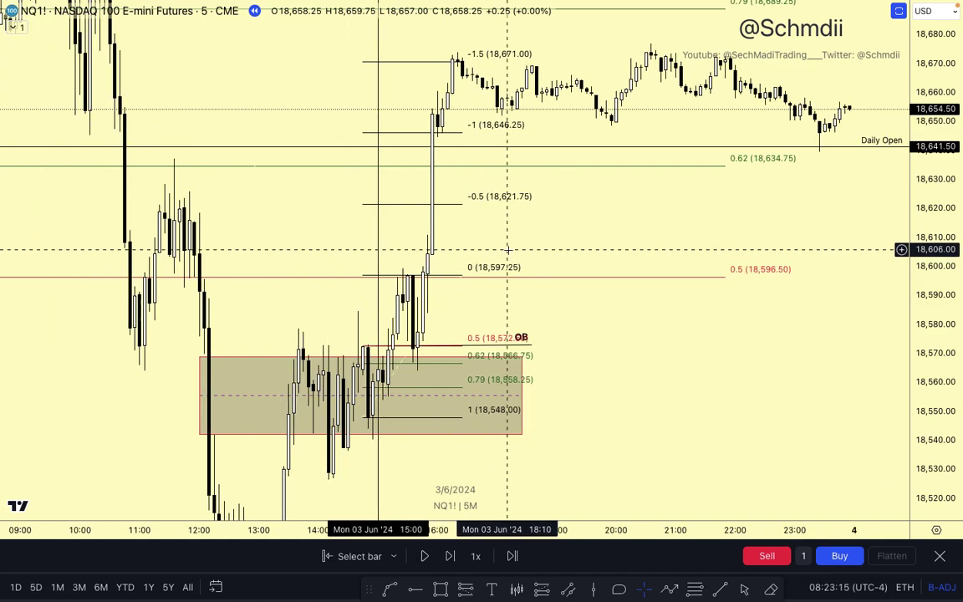
scroll(507, 249, up, 3)
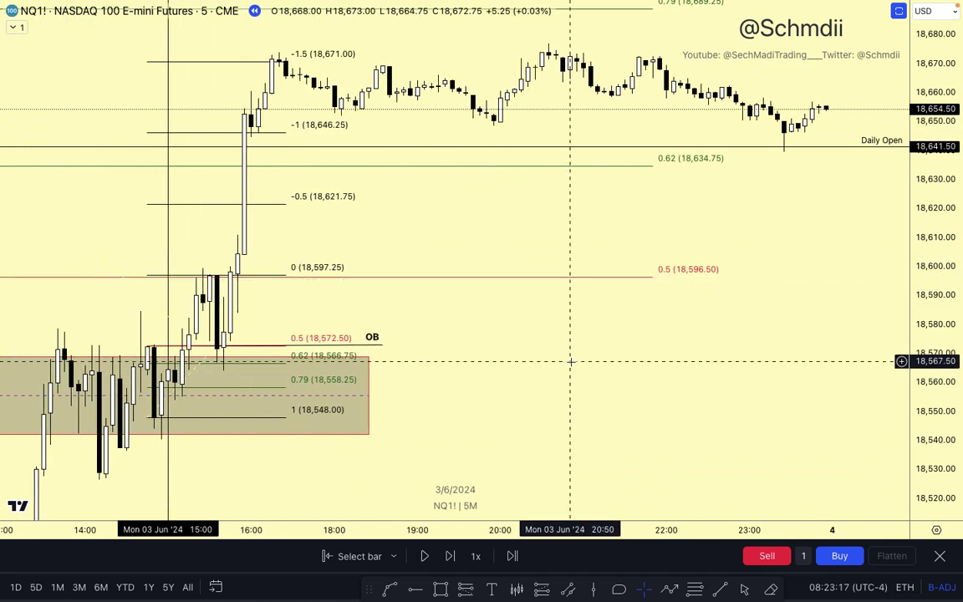
click(570, 362)
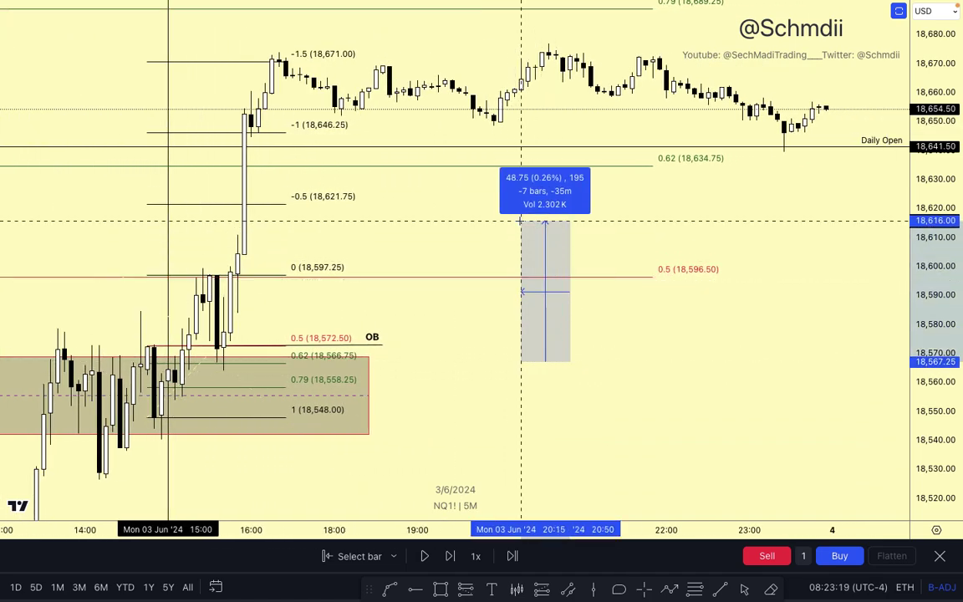
click(507, 48)
click(640, 237)
click(554, 278)
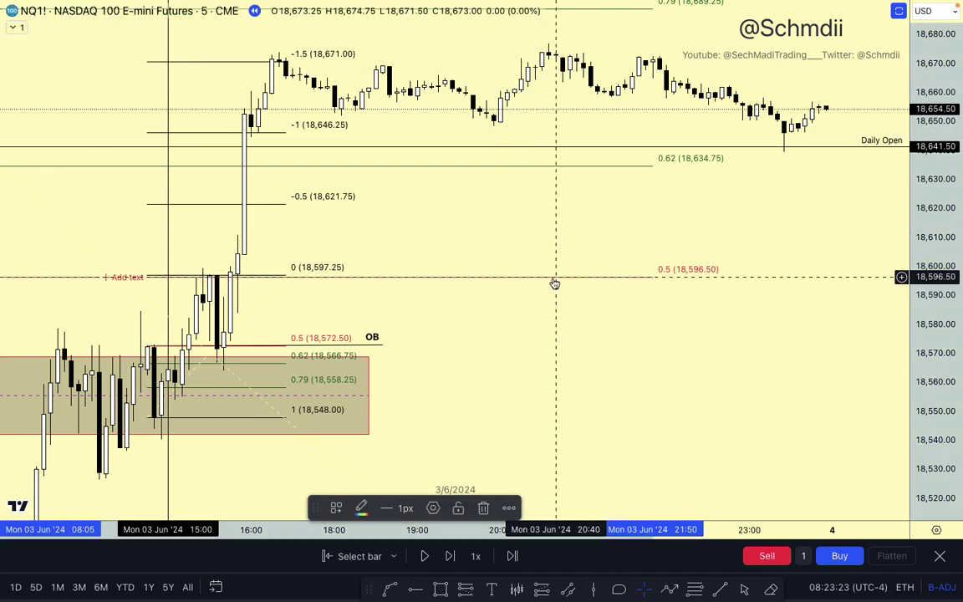
click(502, 333)
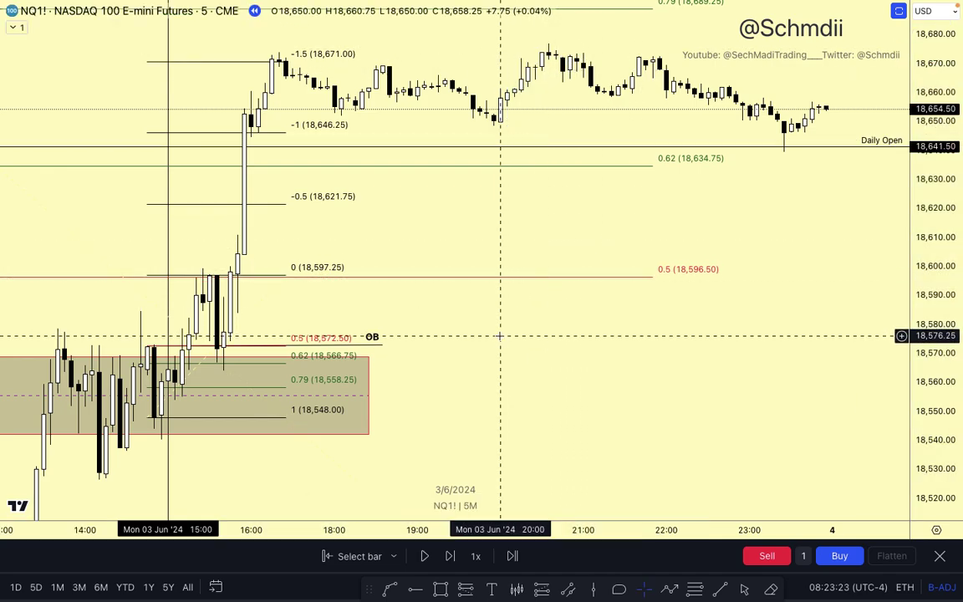
Delete the Fibonacci retracement drawn between 18,548.00 and 18,597.25
click(285, 384)
key(Delete)
scroll(289, 383, down, 3)
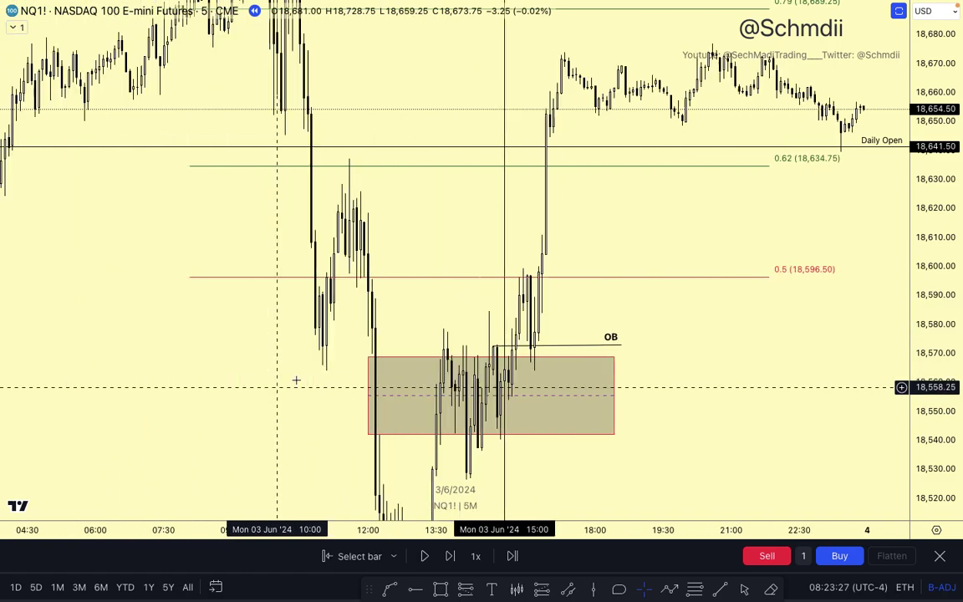
Switch the chart interval to 1 minute
scroll(296, 381, down, 2)
drag(949, 284, 950, 452)
drag(733, 367, 634, 372)
key(F1)
text(1)
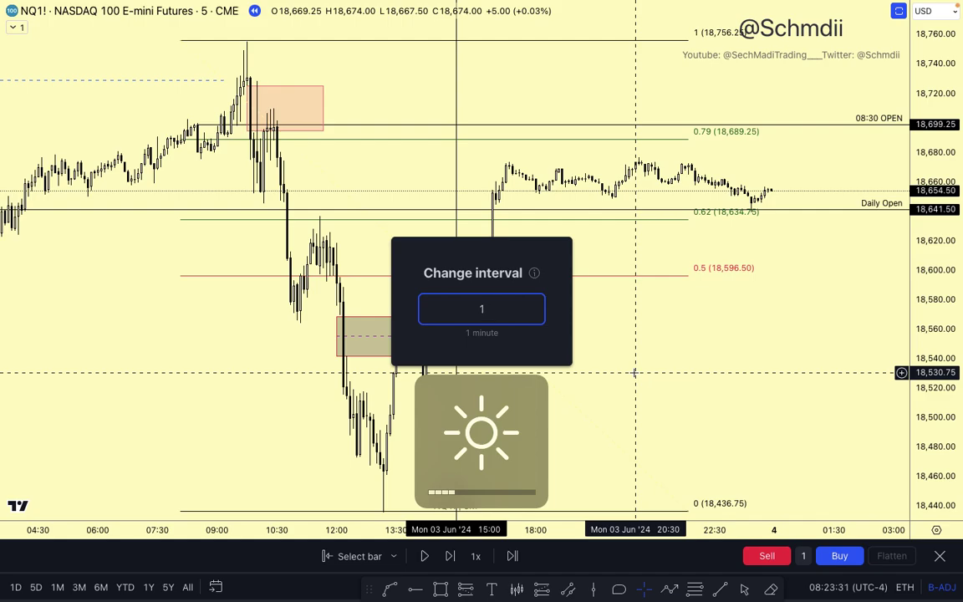
key(Return)
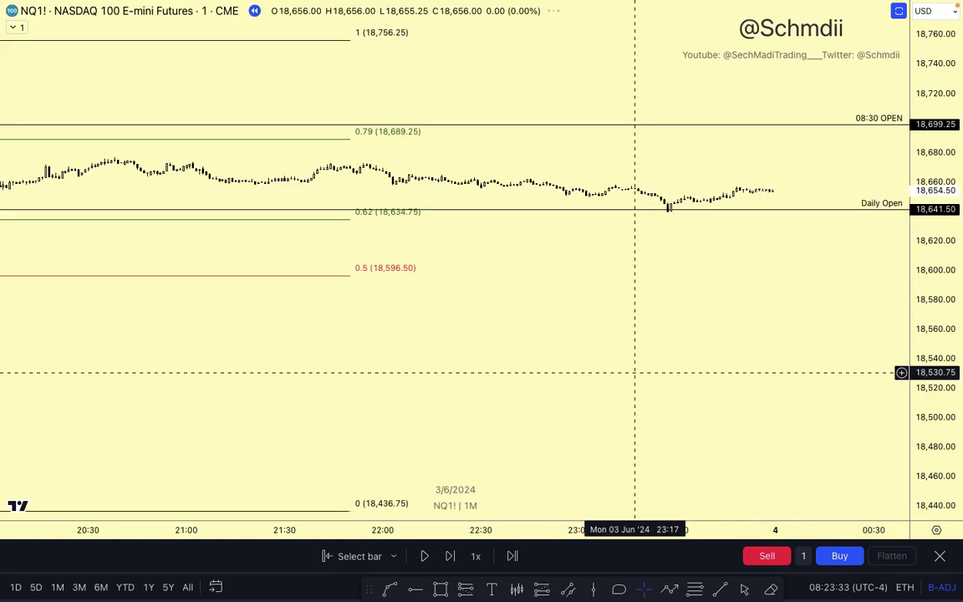
Examine the 1-minute price action around the OB line and the IFVG rectangle between 14:00 and 16:00
scroll(635, 372, down, 10)
drag(950, 451, 949, 232)
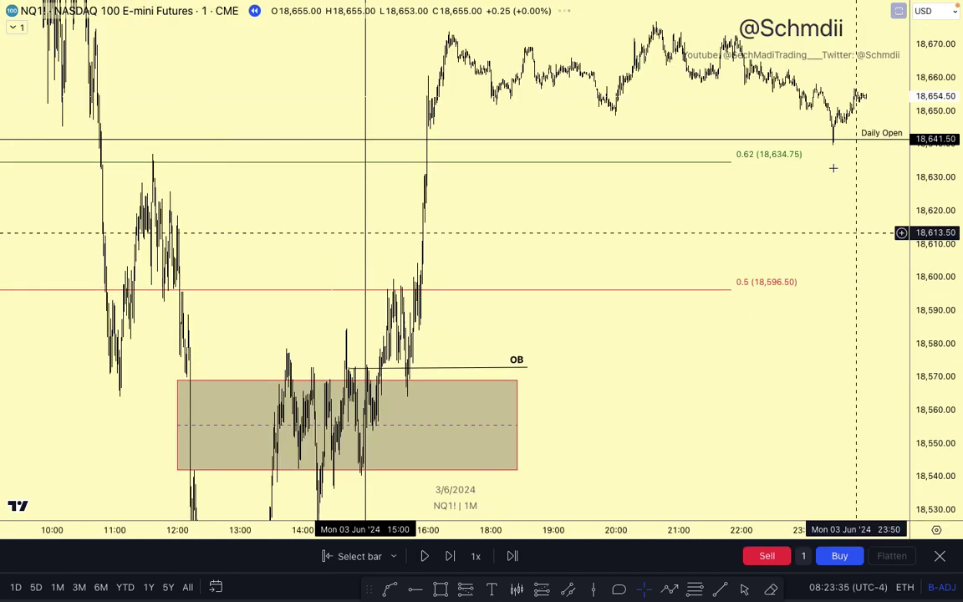
scroll(602, 275, up, 5)
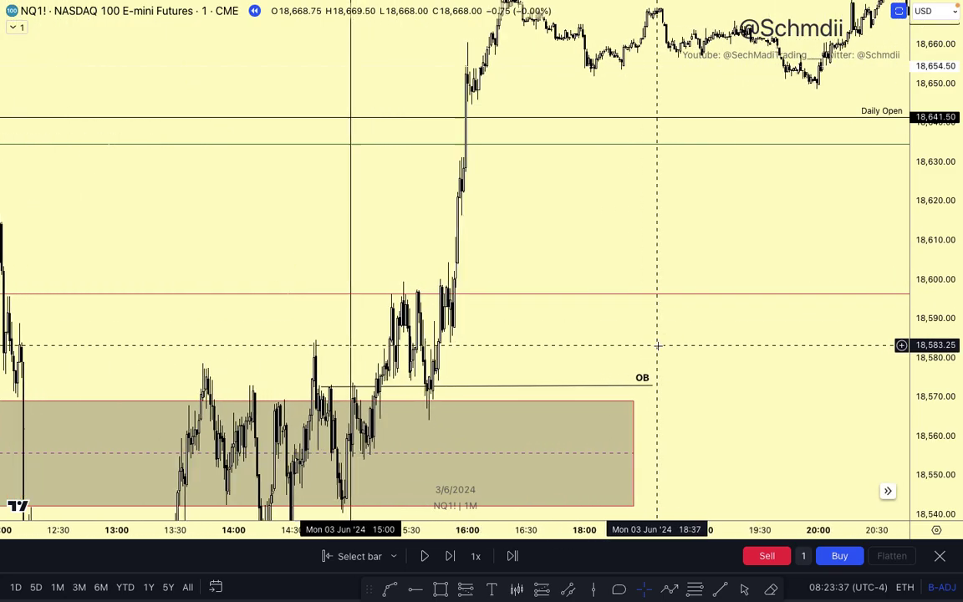
scroll(658, 345, up, 5)
click(238, 403)
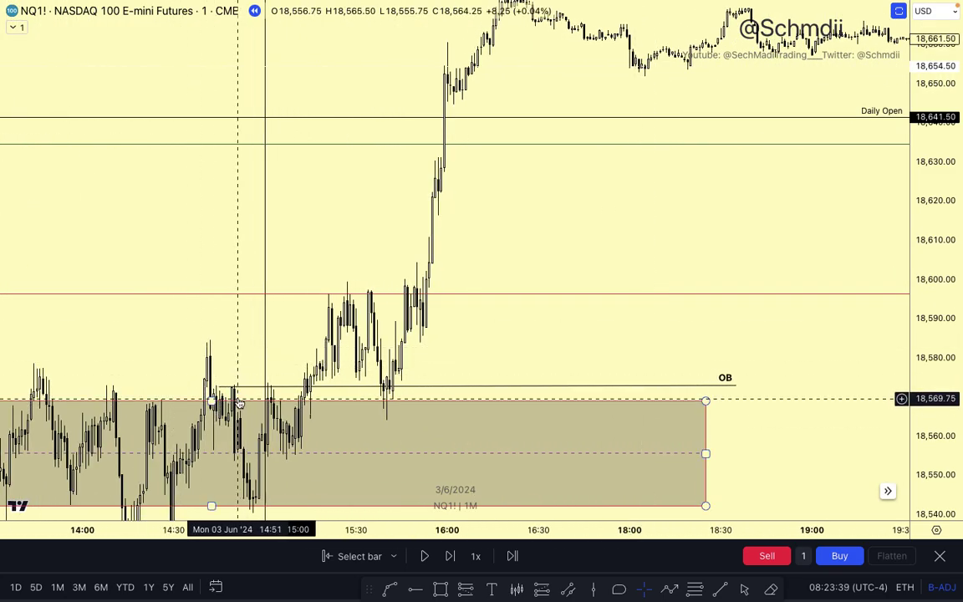
click(394, 395)
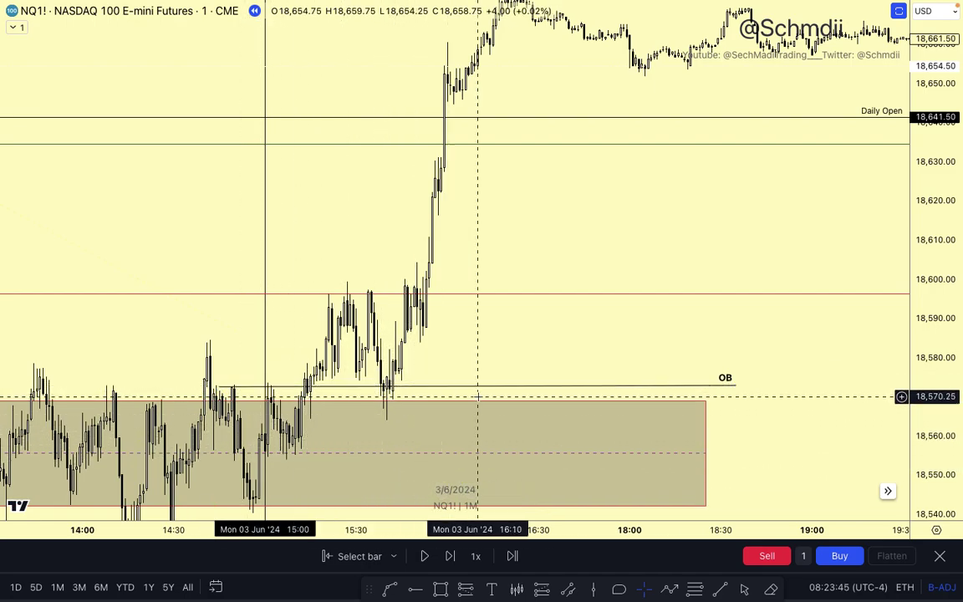
scroll(477, 401, down, 4)
scroll(650, 288, up, 4)
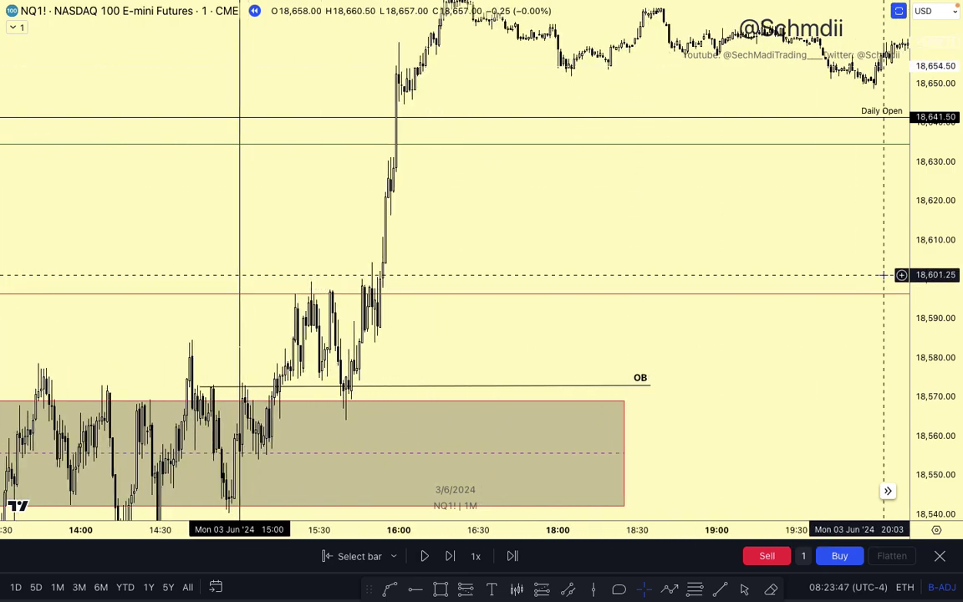
drag(956, 301, 961, 447)
scroll(726, 370, down, 3)
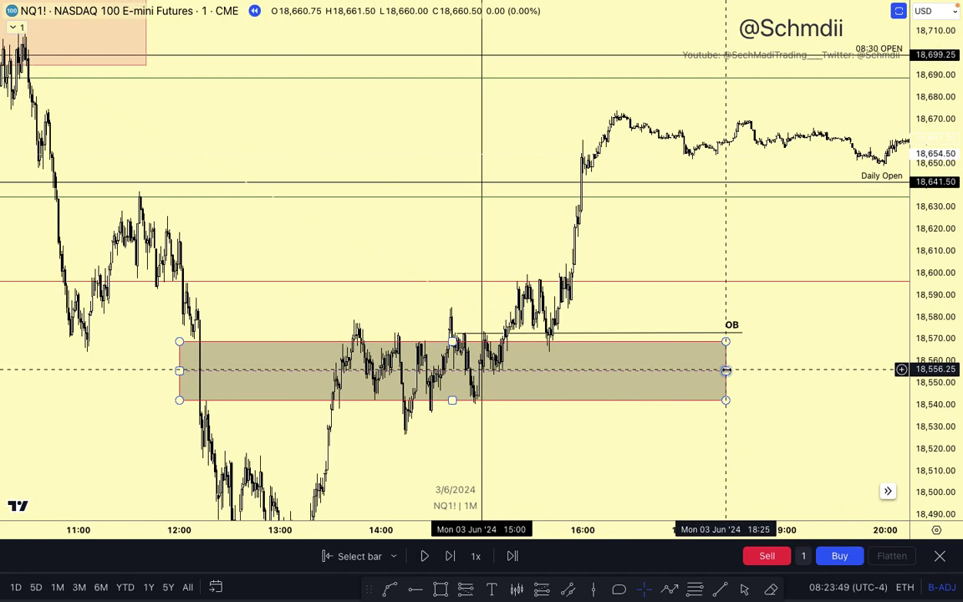
scroll(726, 369, up, 2)
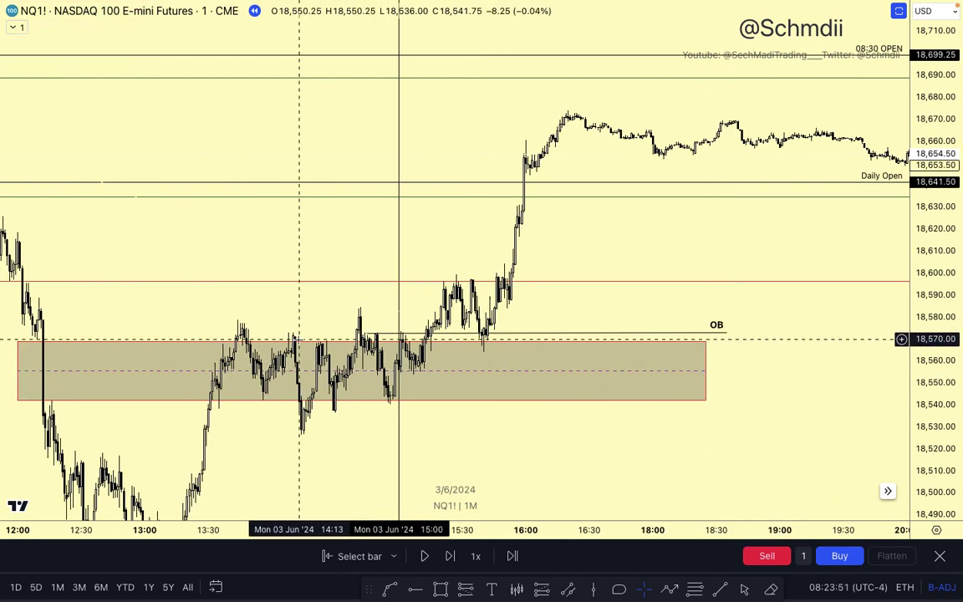
Draw a Fibonacci retracement from the 18,526.75 low up to 18,572.25 and compare its extension levels with the afternoon rally
mouse_move(666, 598)
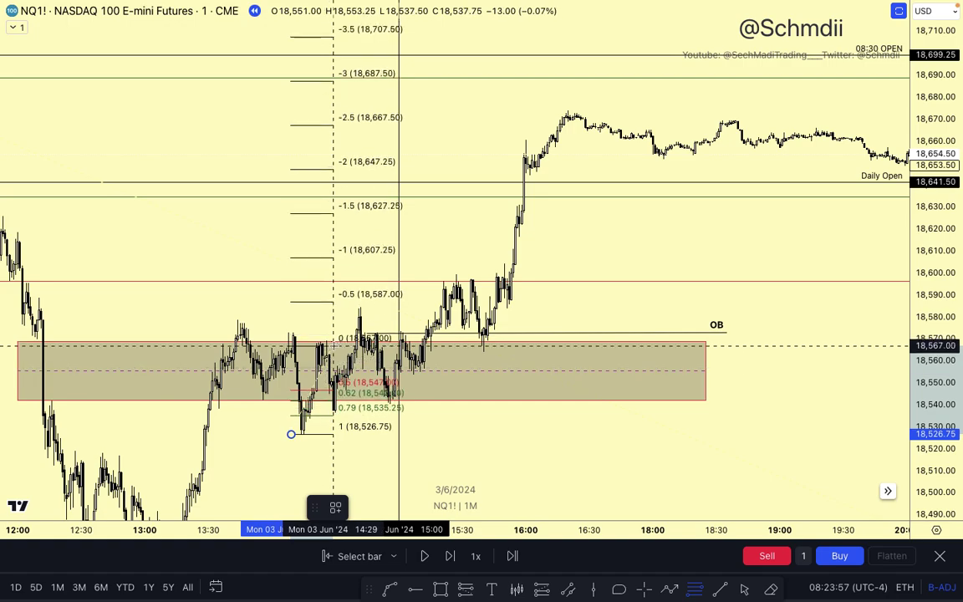
click(342, 334)
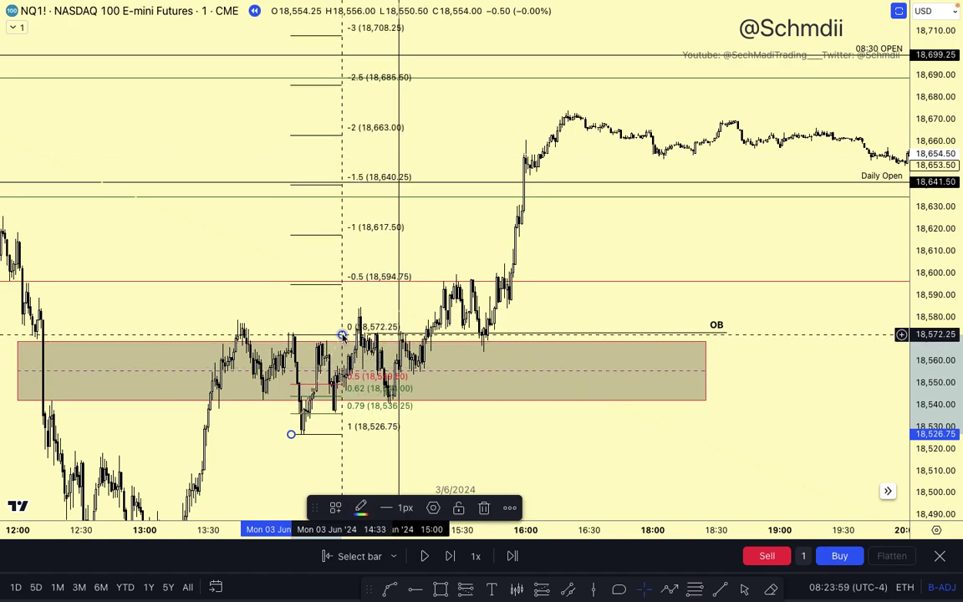
click(455, 127)
scroll(456, 128, down, 2)
scroll(455, 128, down, 2)
drag(653, 268, 626, 404)
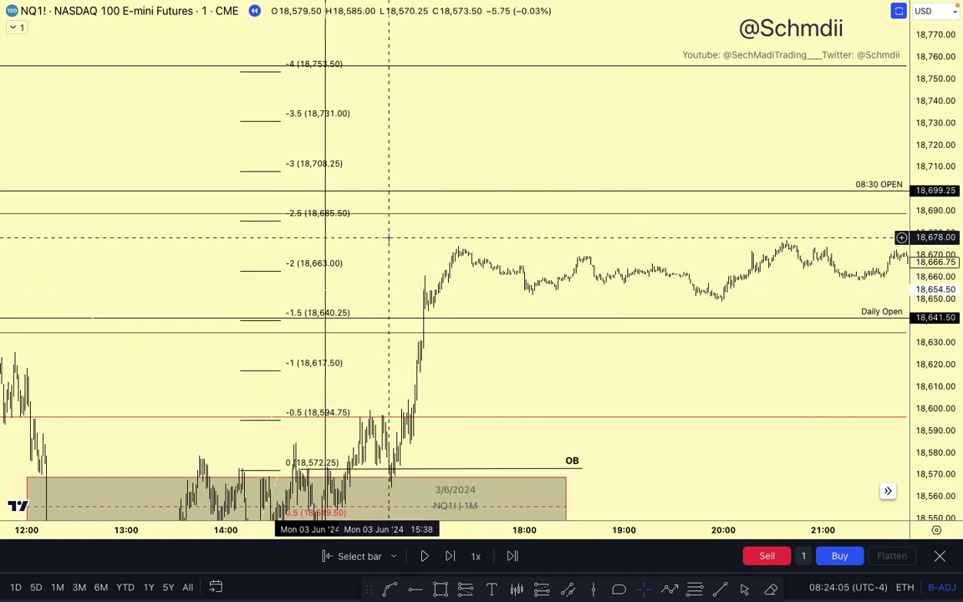
scroll(395, 254, down, 5)
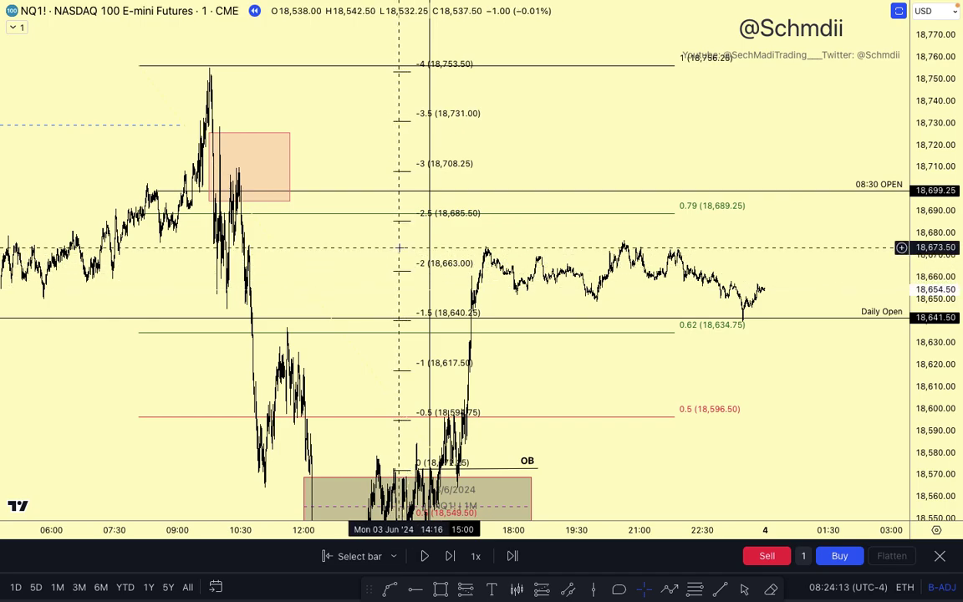
drag(939, 213, 939, 234)
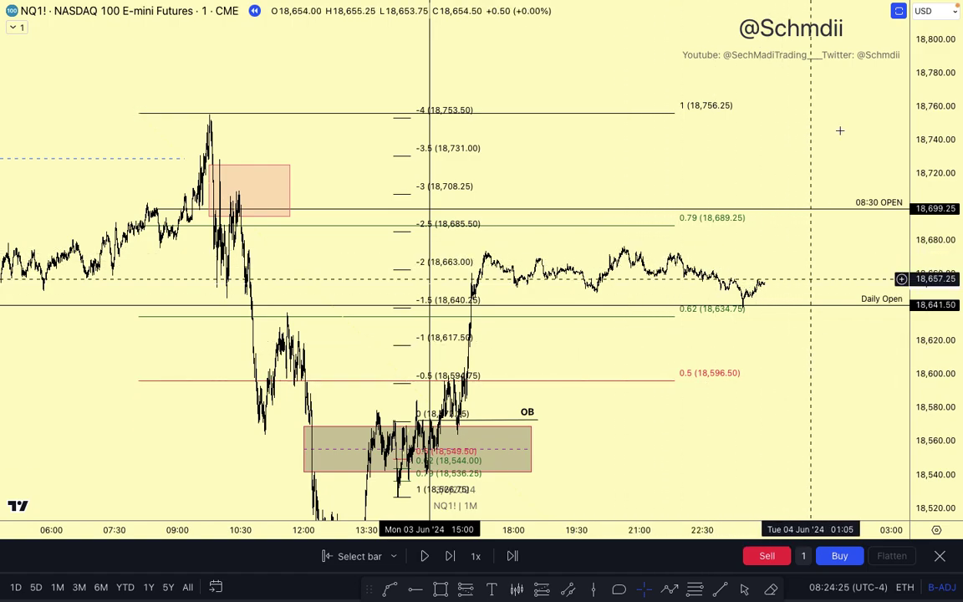
drag(706, 395, 651, 420)
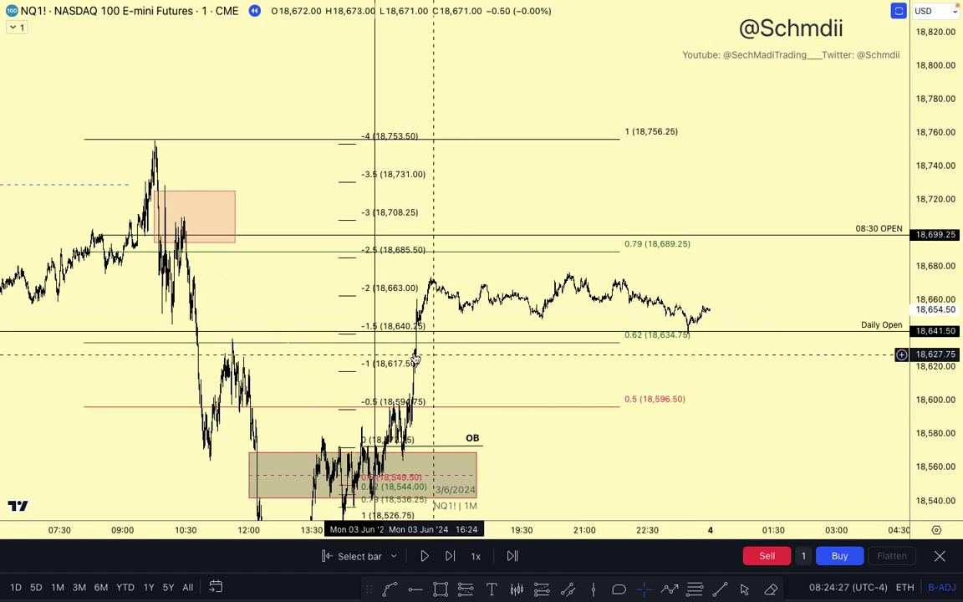
Delete the Fibonacci retracement starting at 18,526.75 and the large one spanning the session from 18,756.25
click(352, 341)
key(Delete)
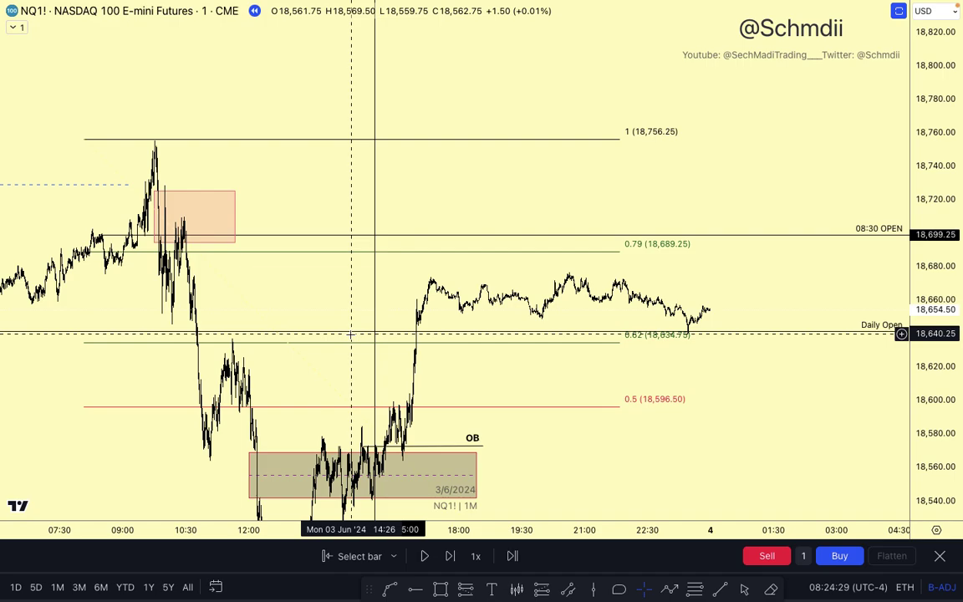
click(507, 254)
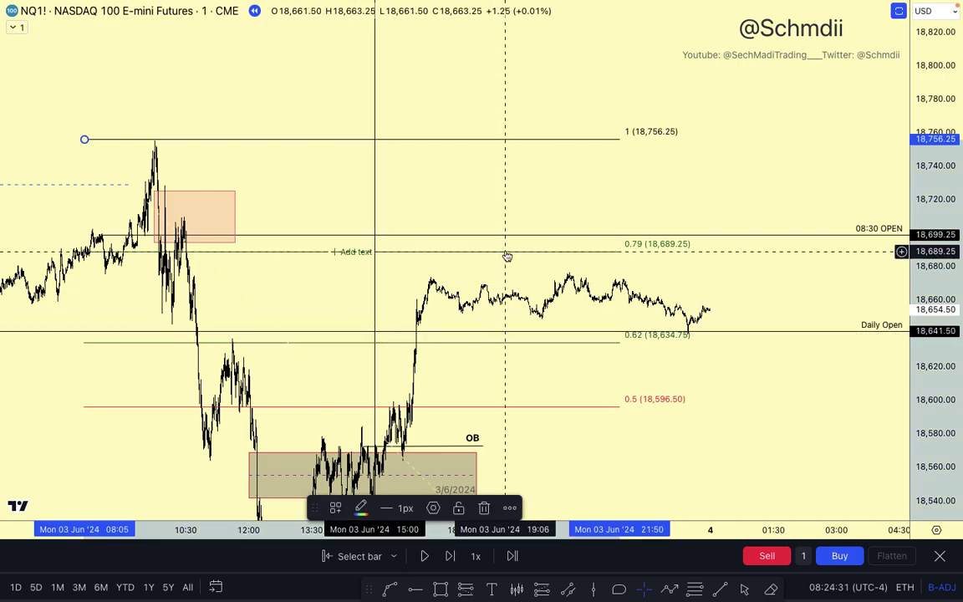
key(Delete)
scroll(861, 312, down, 2)
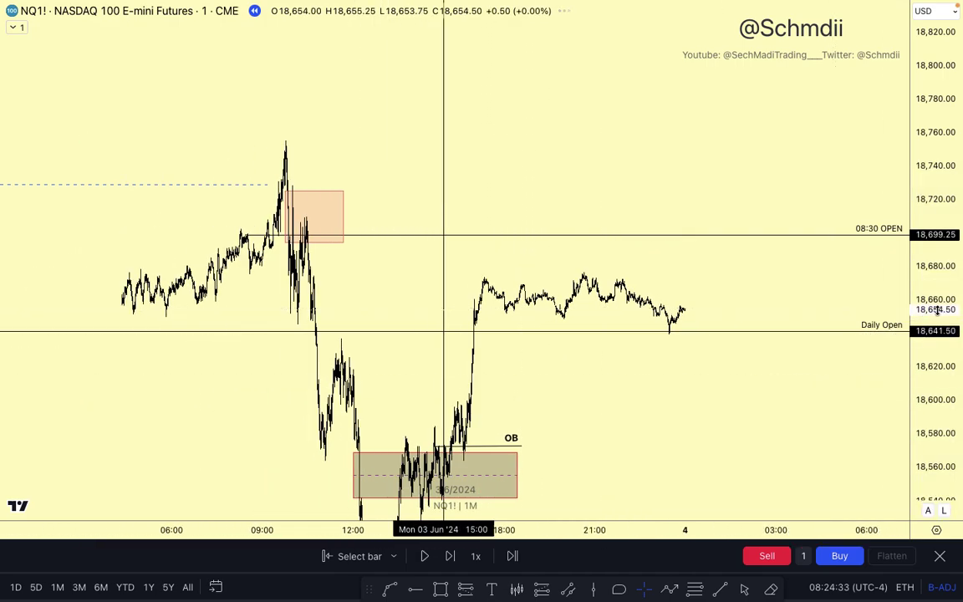
scroll(661, 306, down, 1)
scroll(656, 307, down, 1)
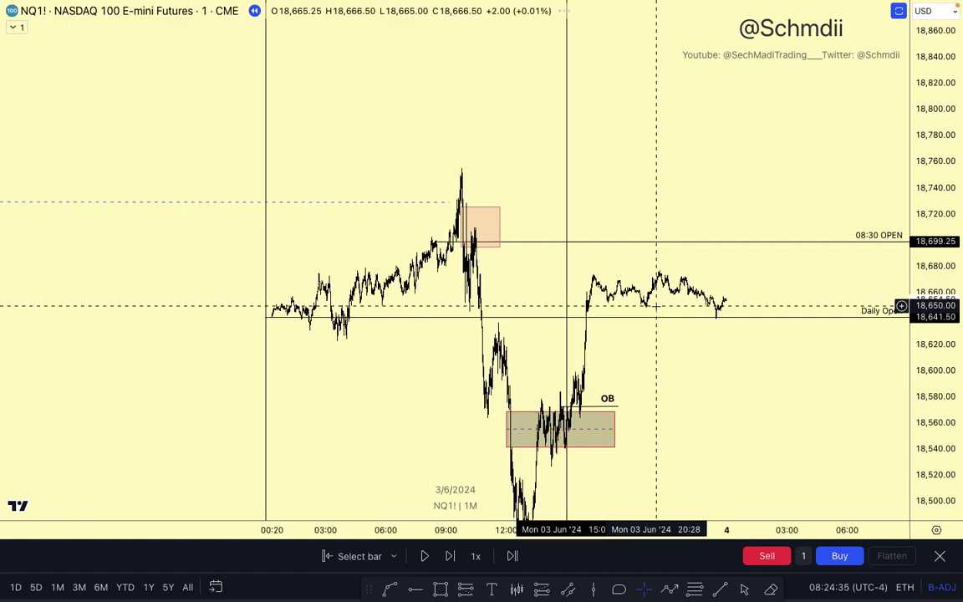